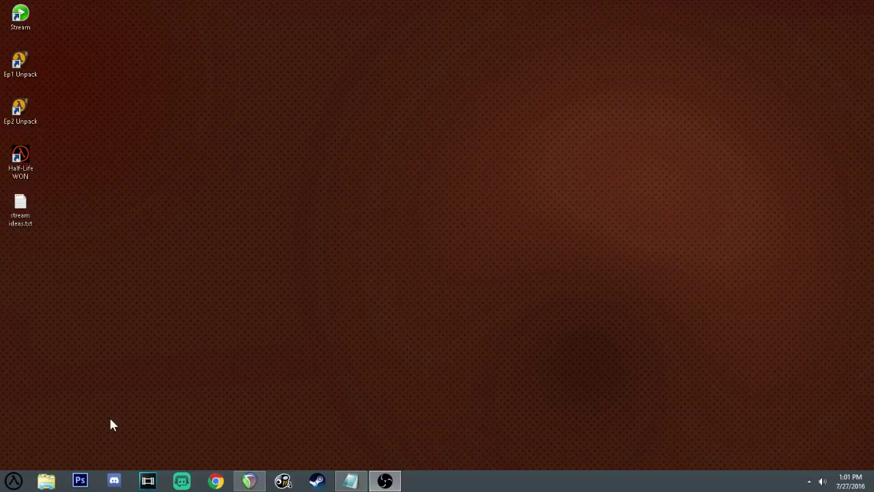
- Navigate from Steam's common folder to the Half-Life 2 hl2 maps folder
left_click(14, 481)
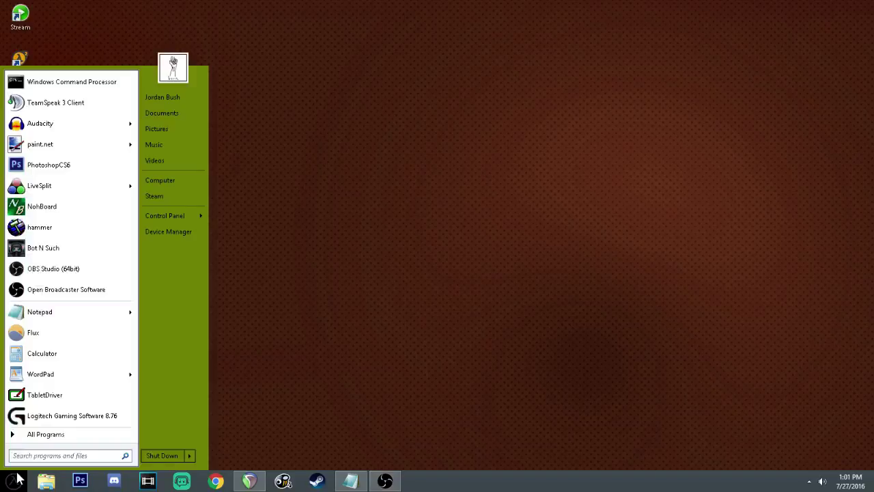
left_click(159, 204)
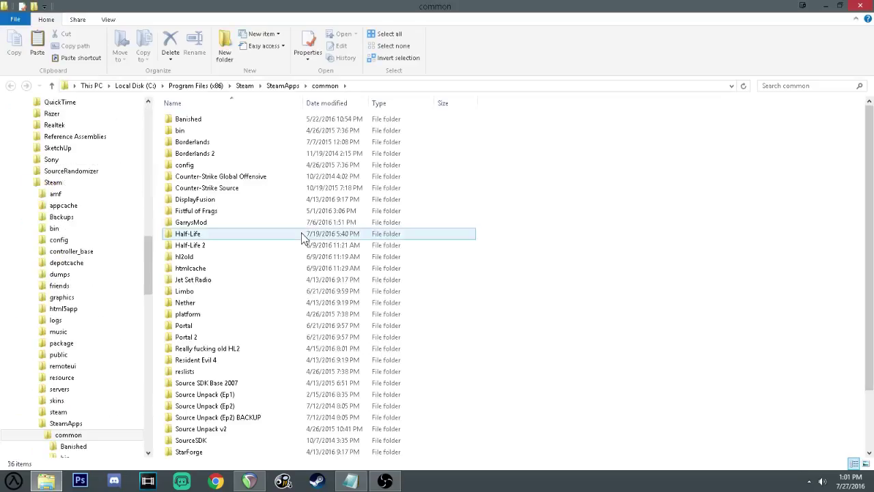
key("Up")
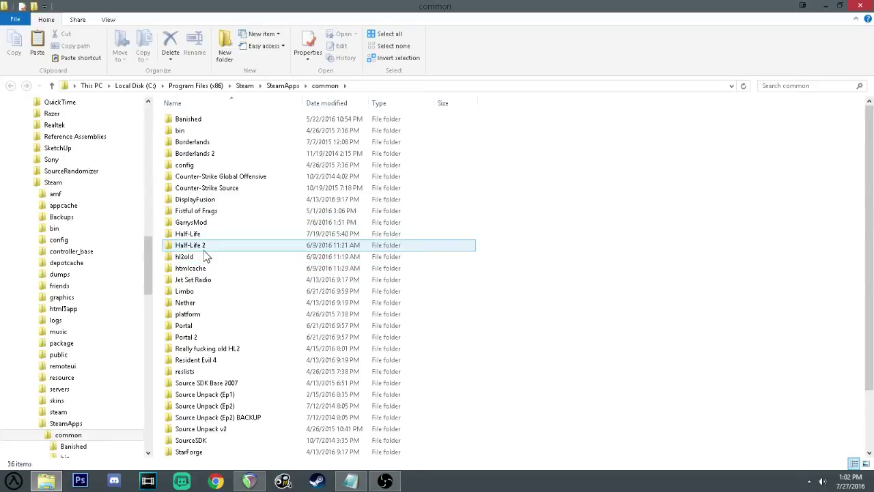
key("Return")
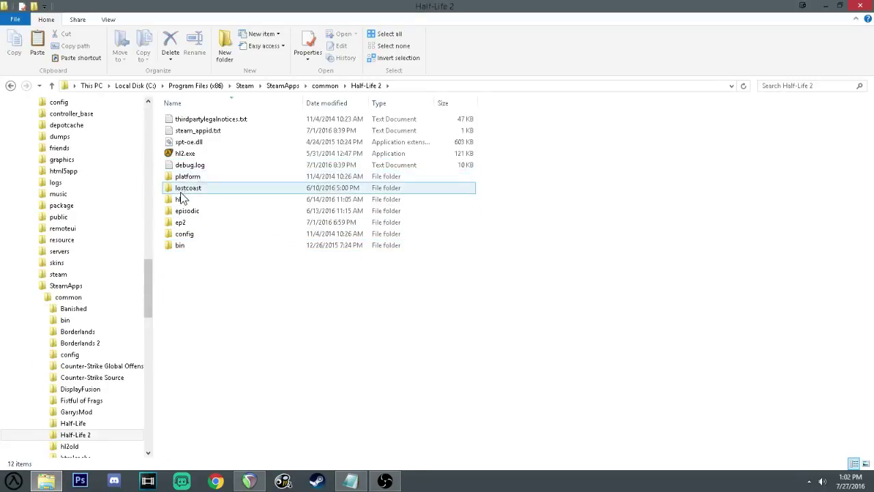
double_click(186, 199)
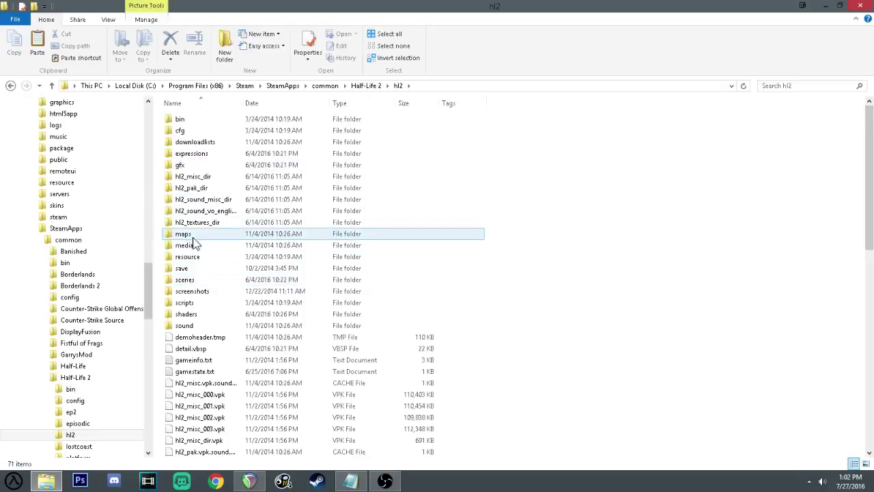
double_click(222, 238)
- Drag-select all the map files in the hl2 maps folder
mouse_move(159, 129)
left_mouse_down()
mouse_move(571, 456)
mouse_move(550, 455)
left_mouse_up()
scroll(478, 168, "up", 10)
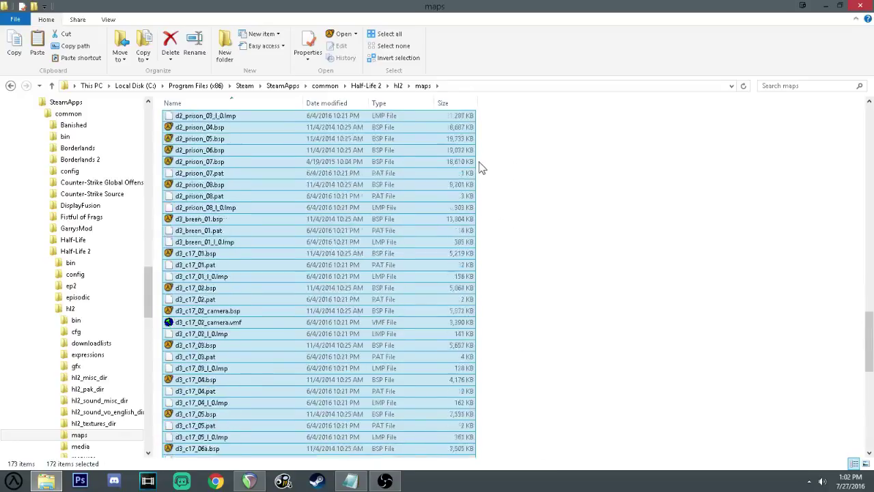
scroll(427, 128, "up", 13)
scroll(425, 125, "up", 13)
scroll(423, 124, "up", 12)
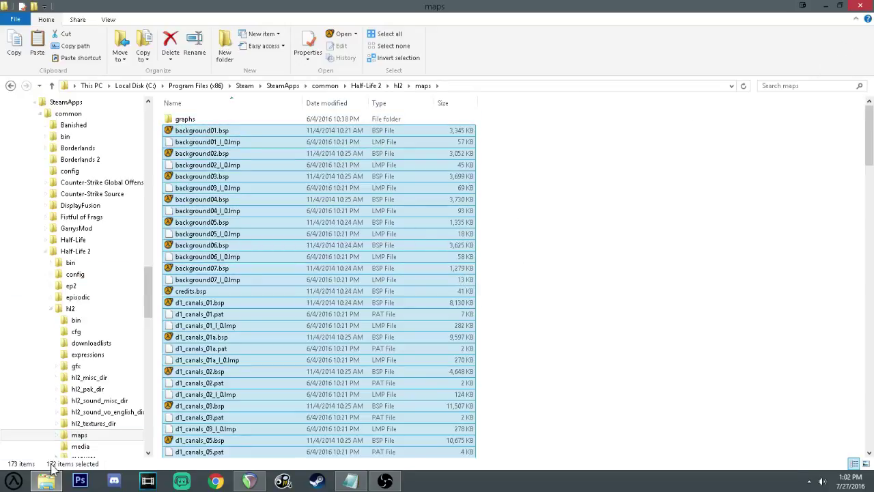
- Paste the 172 map files into Source Unpack (Ep2)'s ep2 maps folder, then return to ep2
left_click(13, 480)
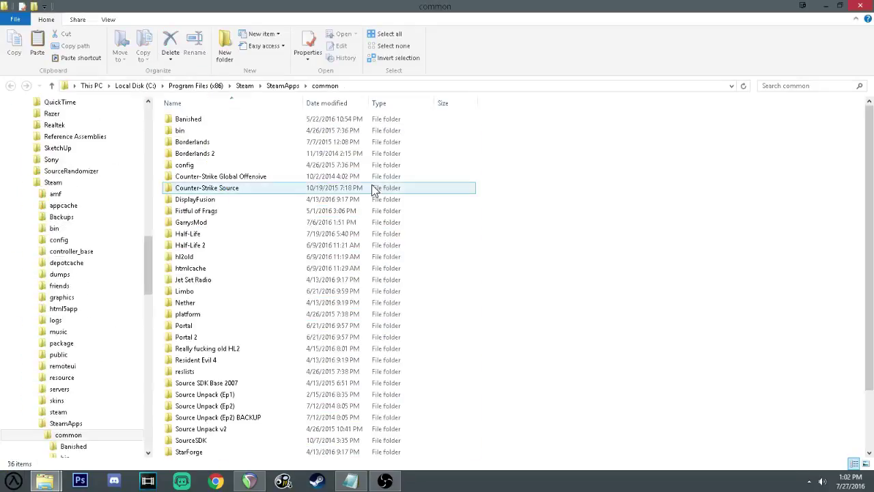
double_click(218, 406)
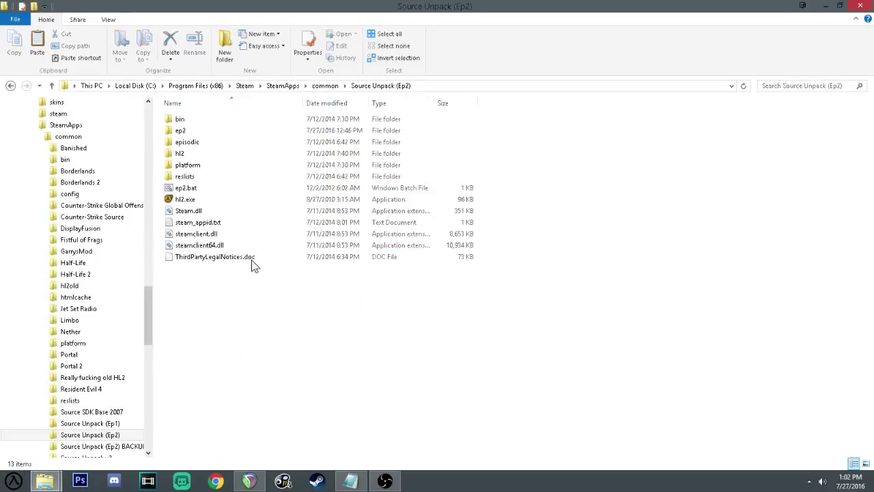
double_click(209, 130)
left_click(219, 144)
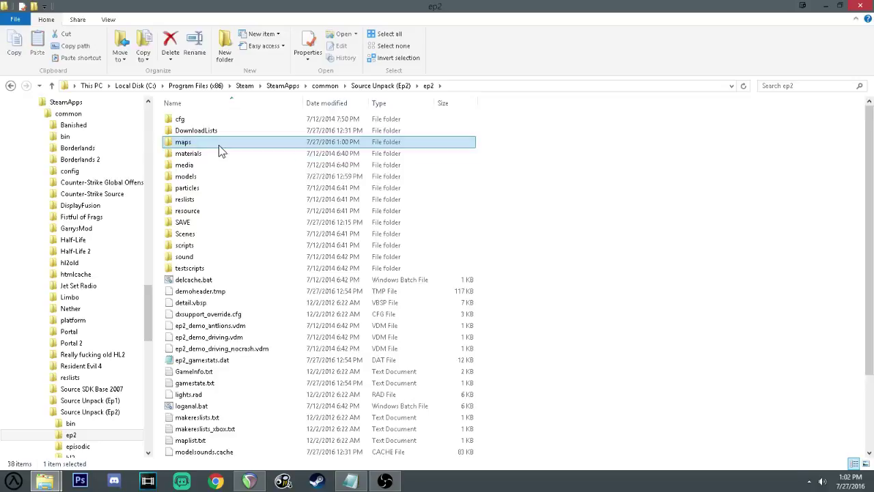
double_click(218, 145)
left_click(680, 274)
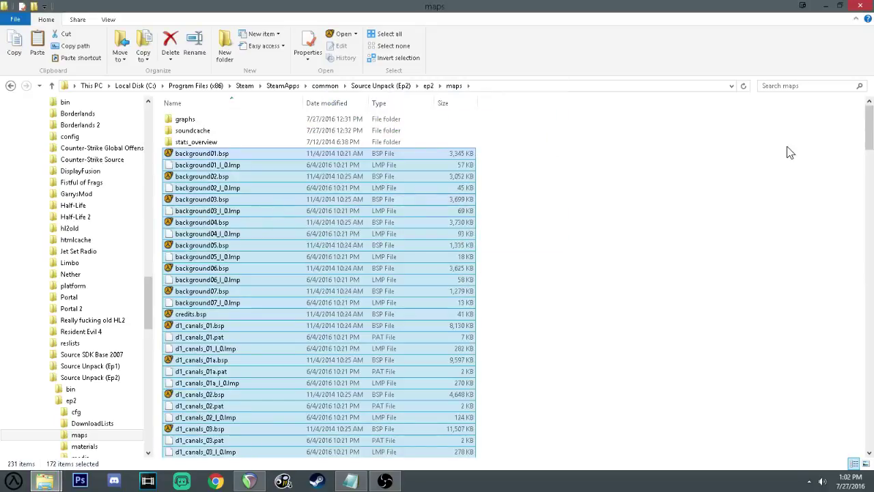
key("BackSpace")
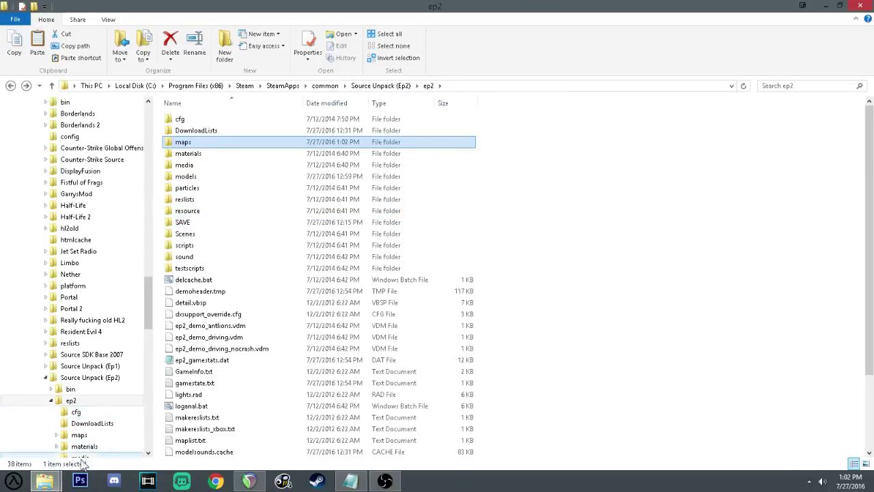
- Go from the hl2 maps window to the hl2_misc_dir models folder
mouse_move(45, 481)
left_click(59, 444)
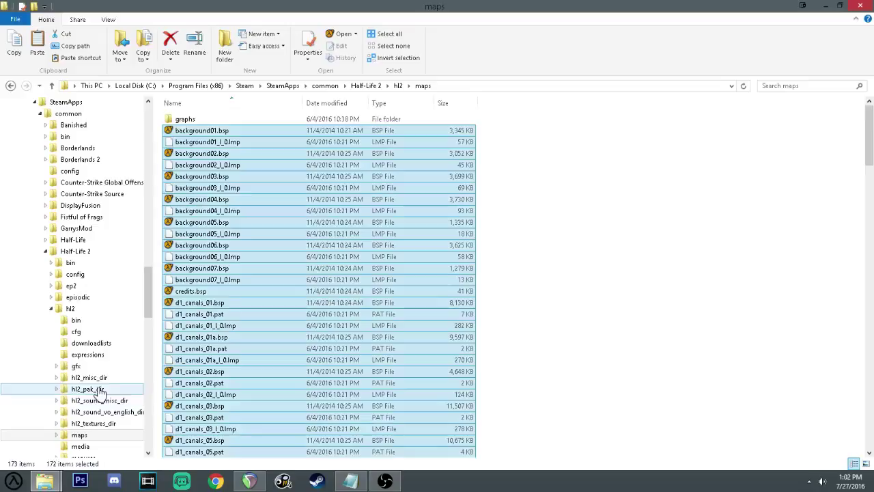
key("BackSpace")
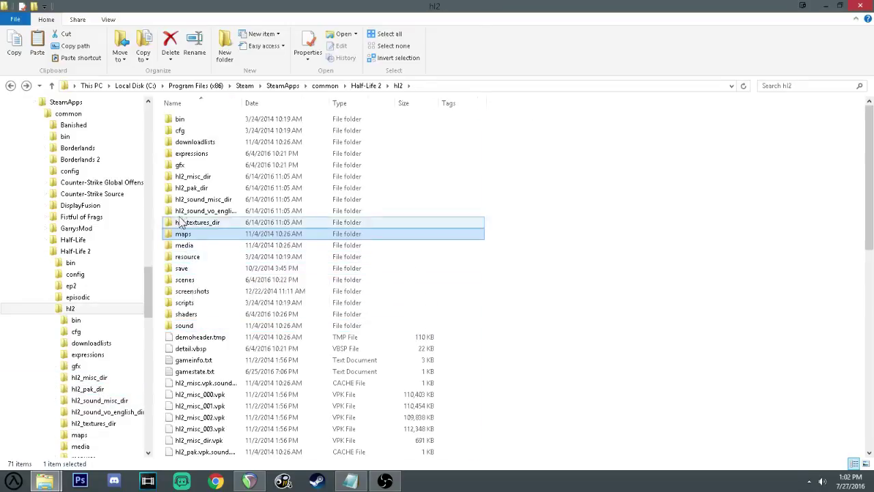
double_click(192, 187)
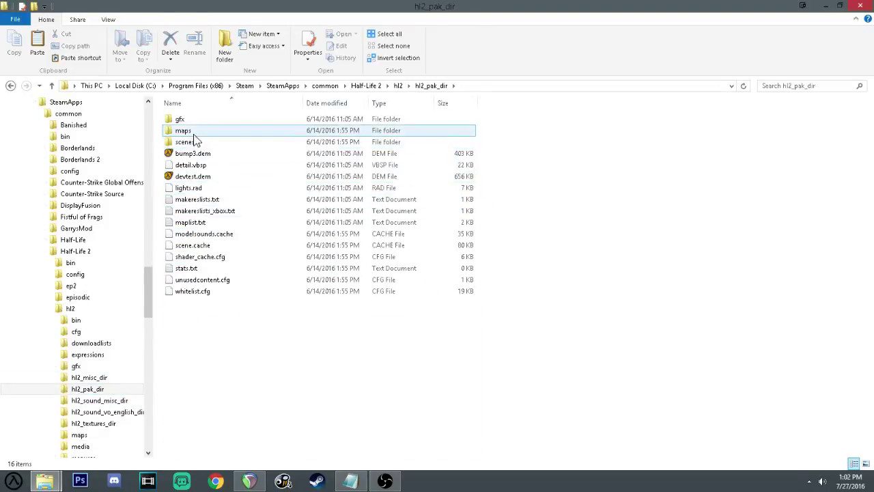
key("BackSpace")
double_click(205, 176)
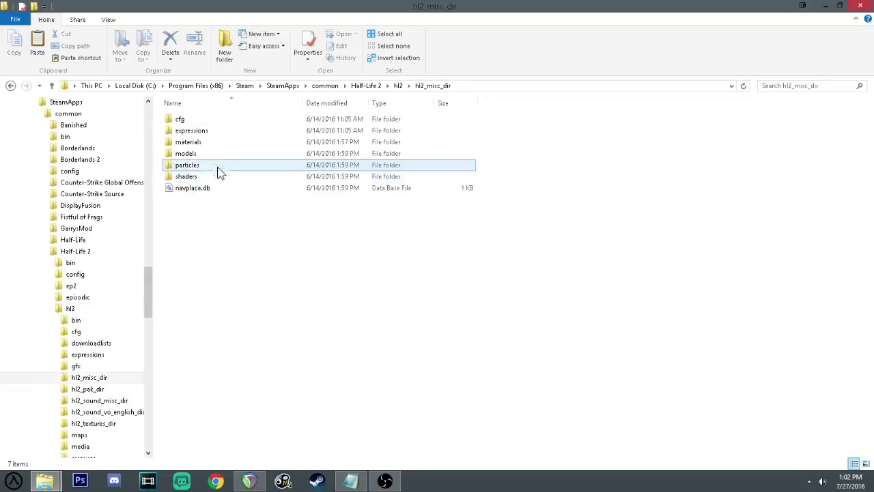
left_click(201, 153)
double_click(200, 153)
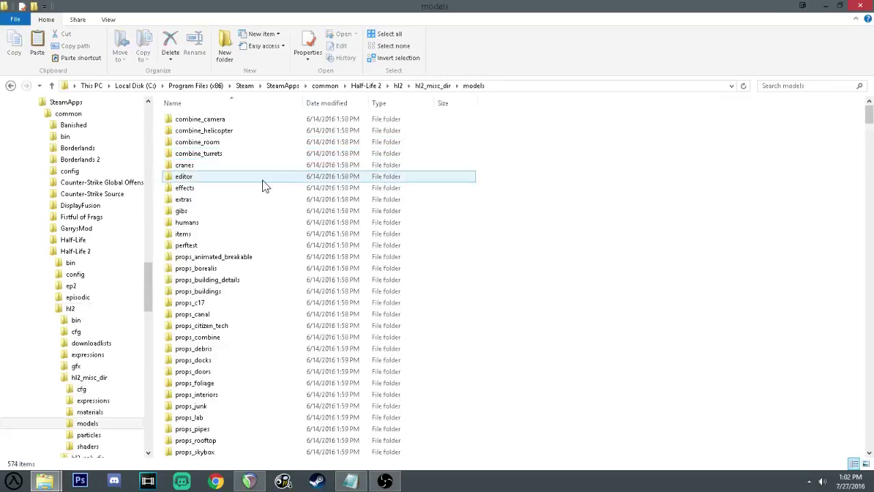
- Search the models folder for 'blackout' and select all six results
left_click(771, 86)
type("black")
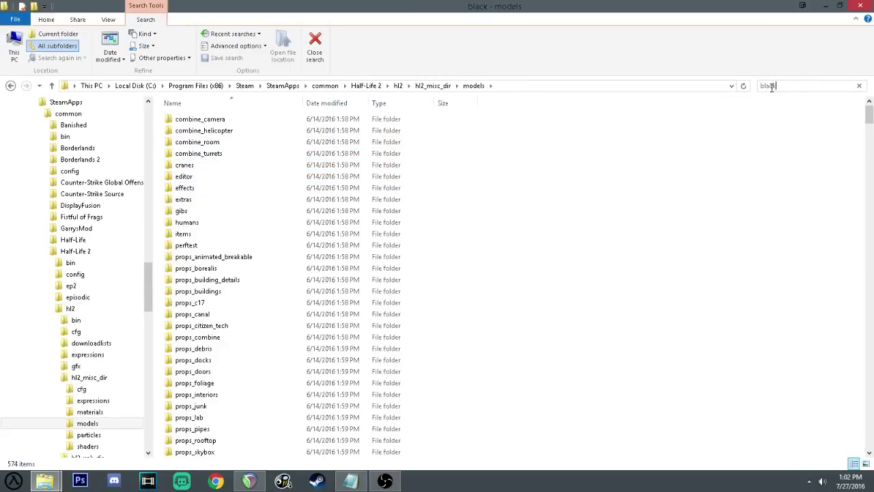
type("out")
key("BackSpace")
type("t")
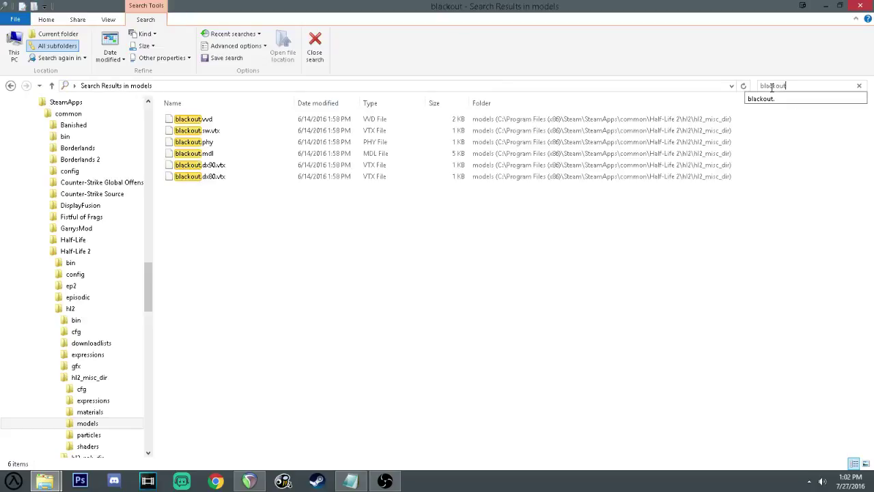
left_click_drag(191, 221, 214, 120)
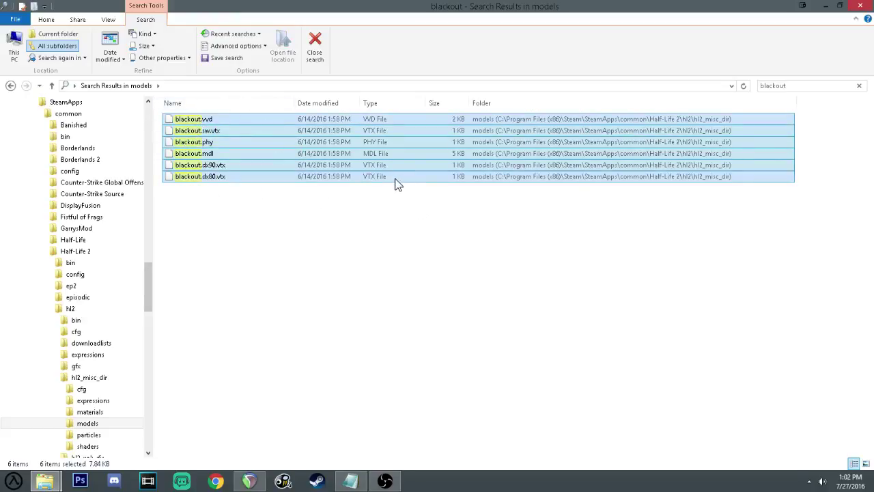
- Paste the six blackout files into Source Unpack (Ep2)'s ep2 models folder with Copy with Explorer
left_click(44, 481)
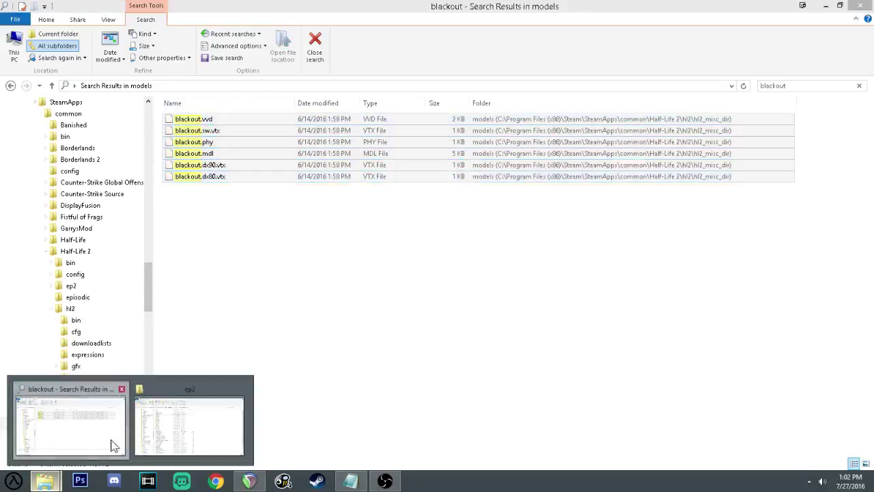
left_click(175, 430)
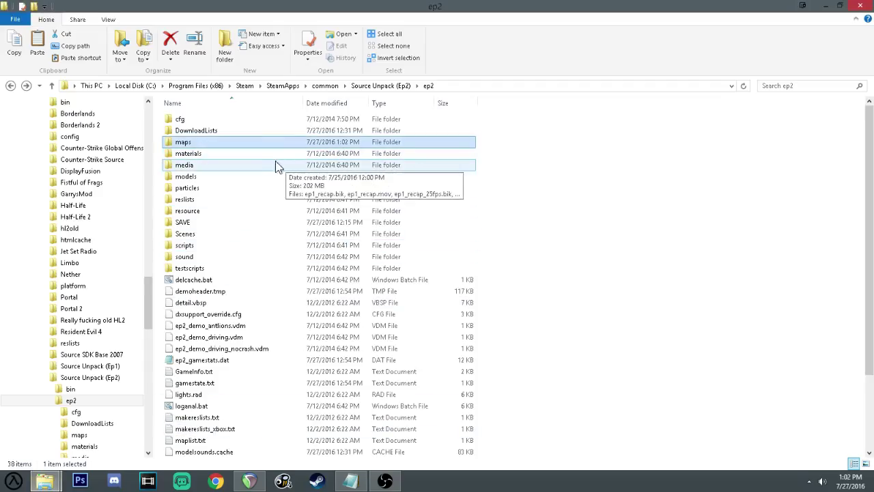
double_click(231, 179)
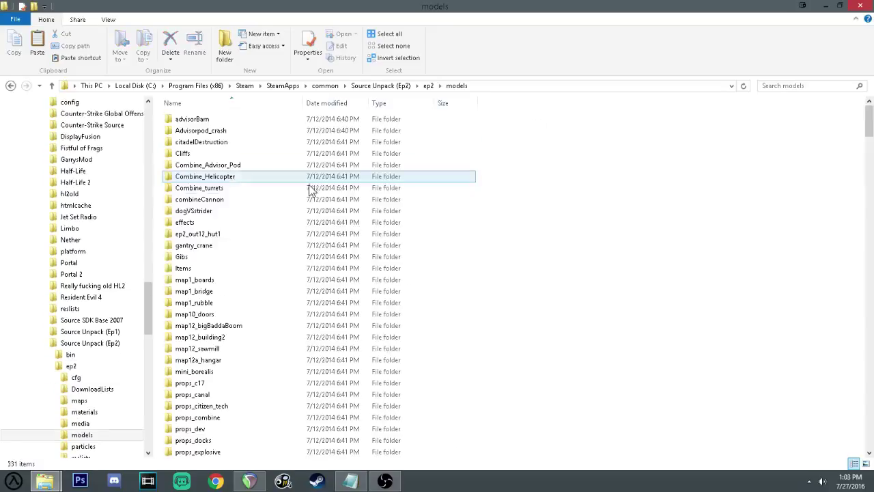
key("ctrl+v")
left_click(596, 228)
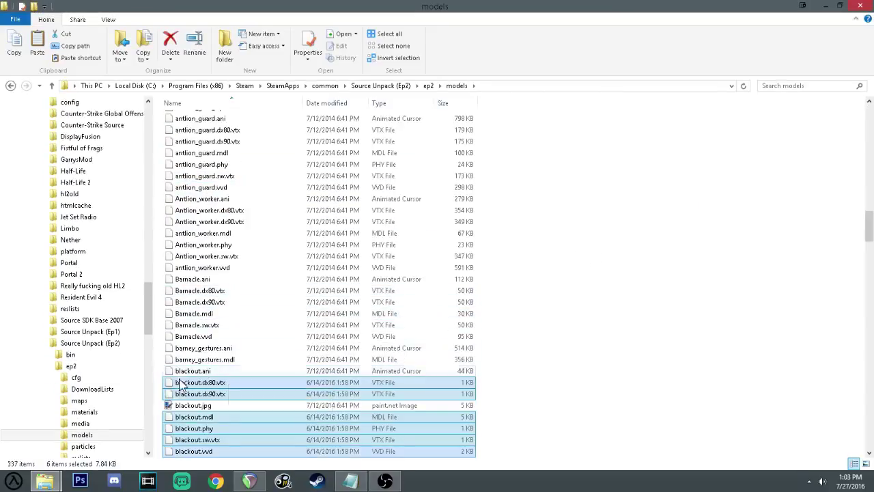
scroll(229, 364, "down", 3)
scroll(228, 364, "down", 2)
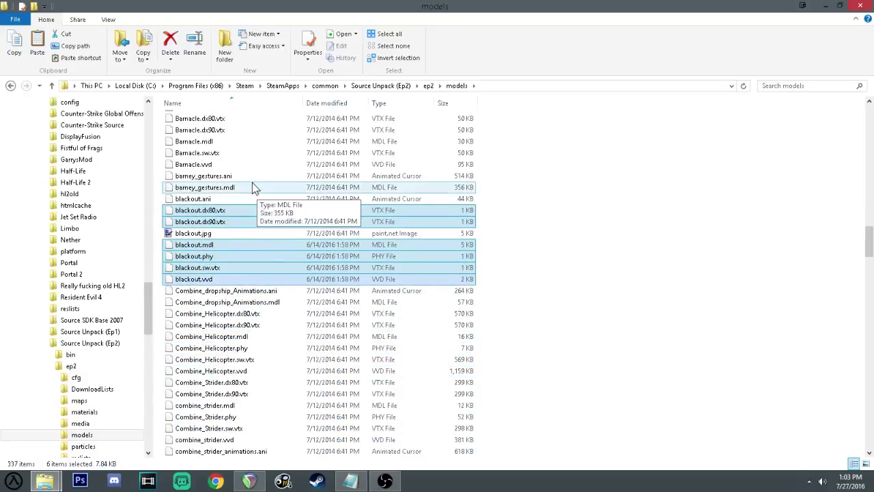
- Delete the pasted blackout files and check which blackout files remain in ep2 models
key("Delete")
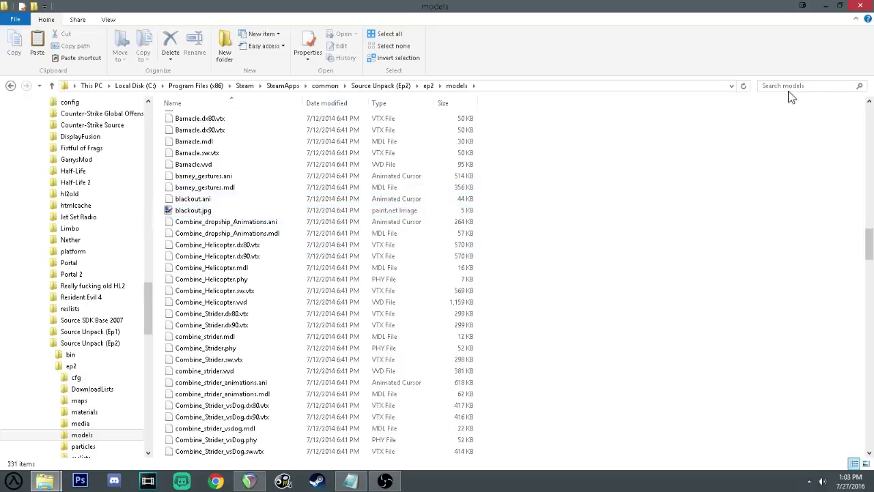
left_click(788, 85)
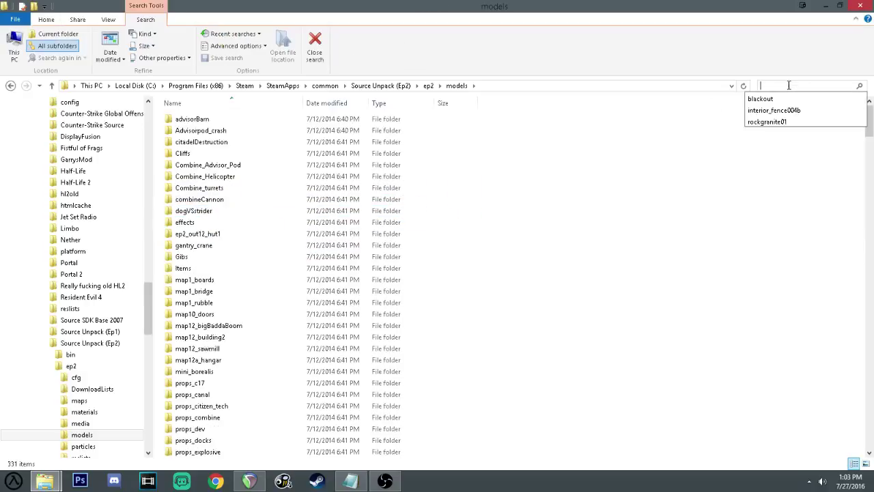
type("blackout")
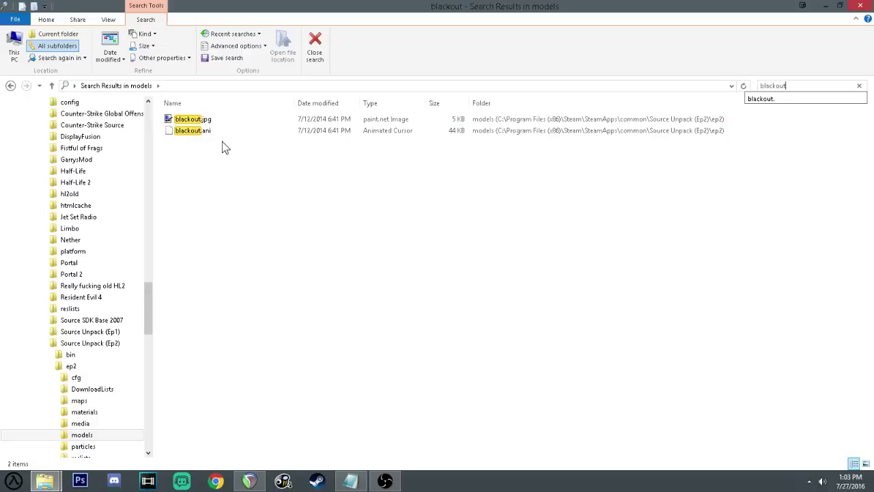
left_click_drag(225, 148, 219, 121)
left_click(251, 172)
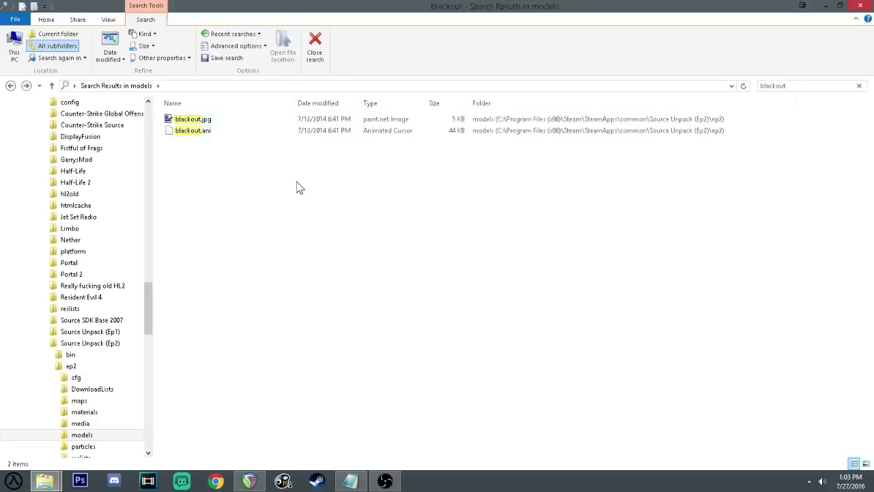
key("BackSpace")
- Re-paste the six blackout files into ep2 models with Copy with Explorer
key("ctrl+v")
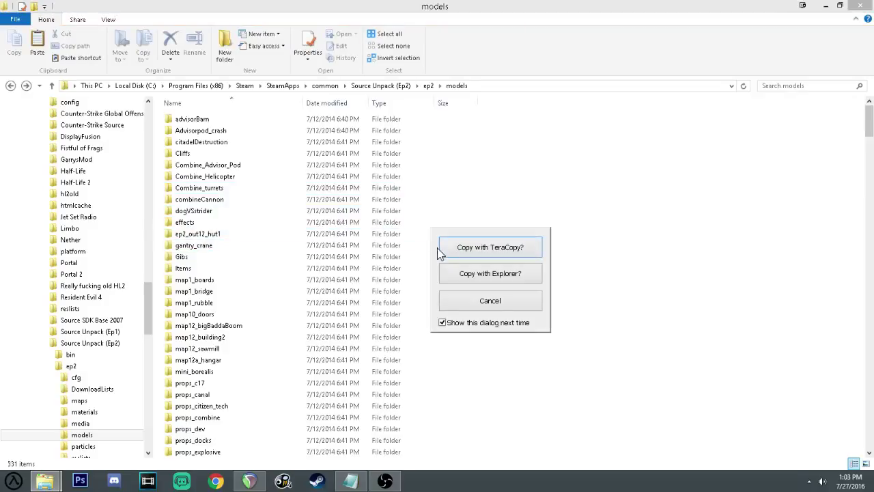
left_click(484, 274)
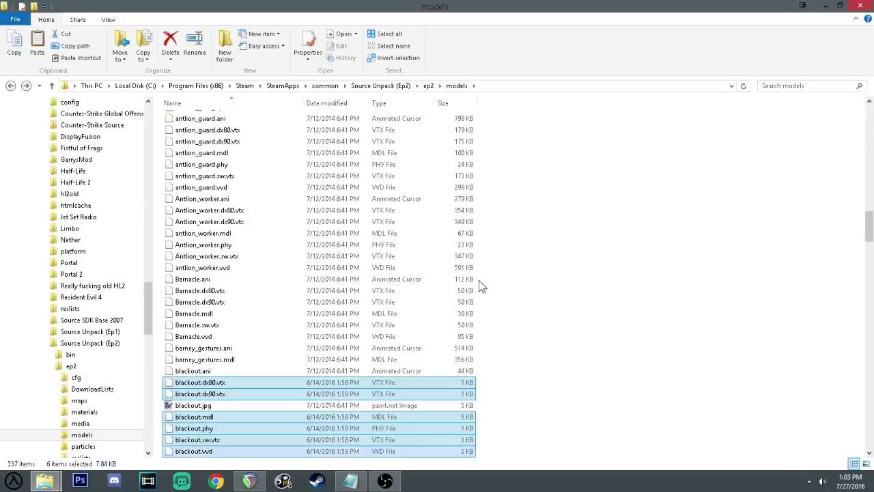
scroll(472, 281, "down", 3)
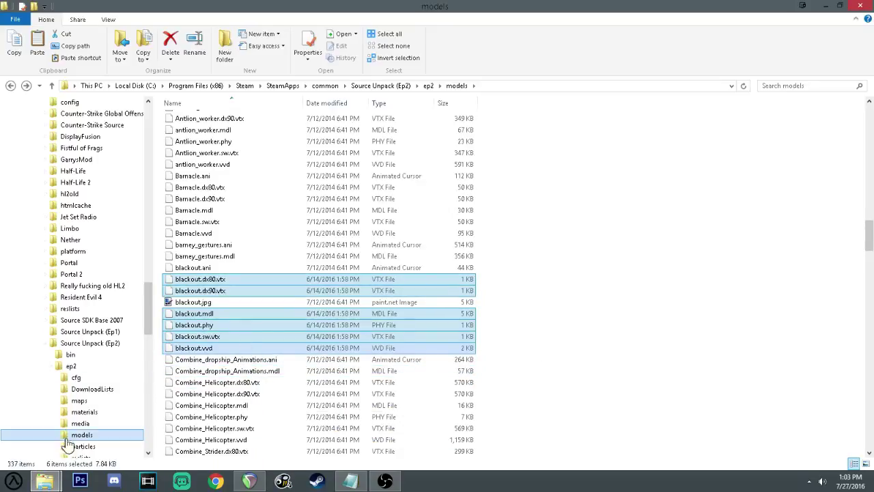
left_click(44, 480)
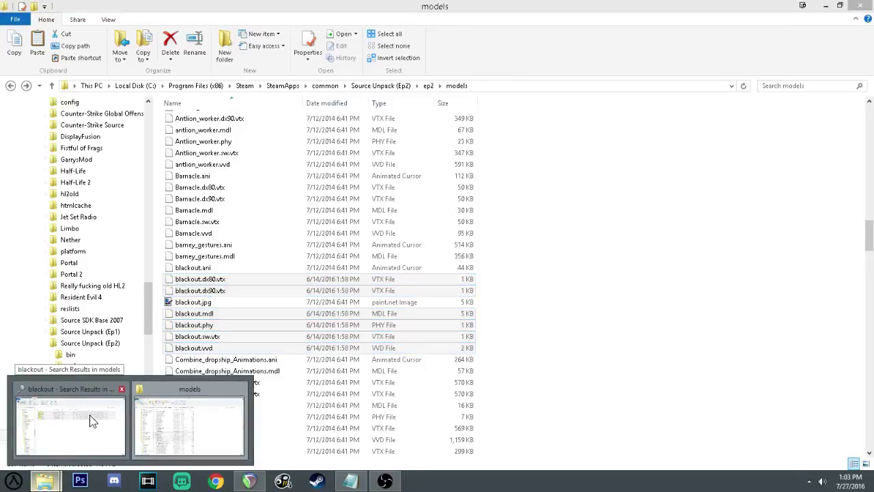
left_click(89, 415)
- Search hl2 models for 'rockgranite01' and select the 01a and 01b files
key("BackSpace")
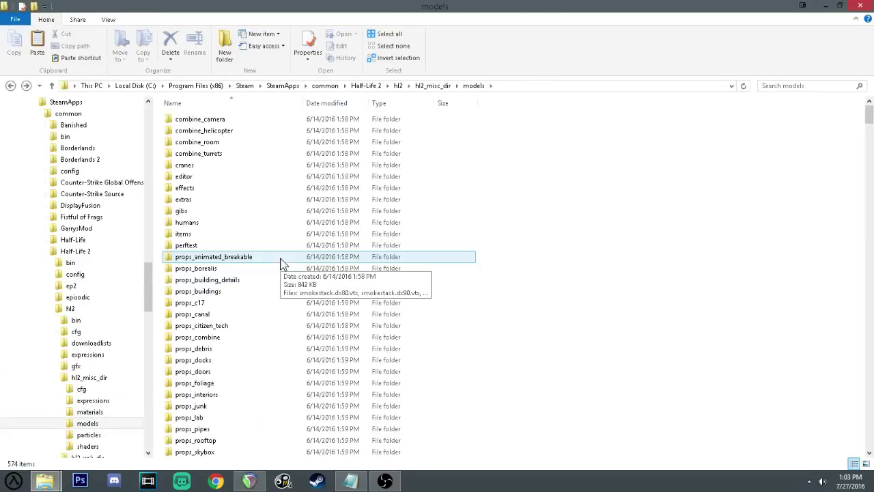
left_click(783, 85)
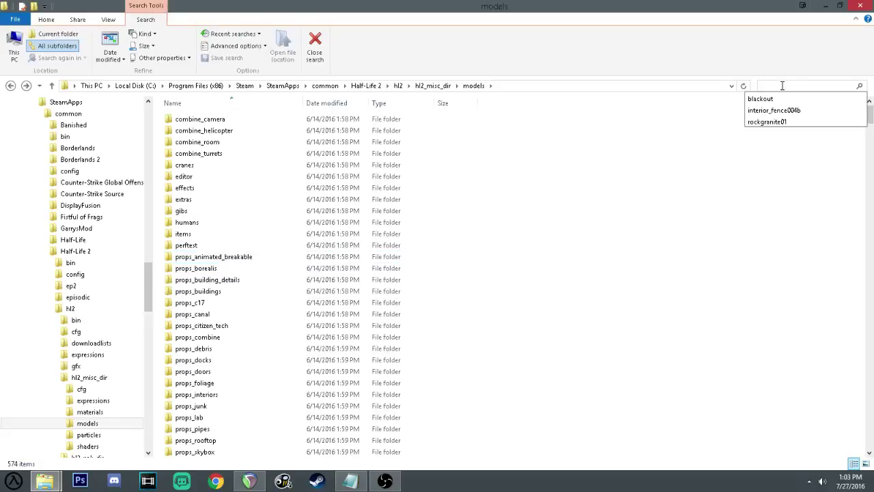
left_click(648, 180)
left_click(796, 87)
left_click(755, 121)
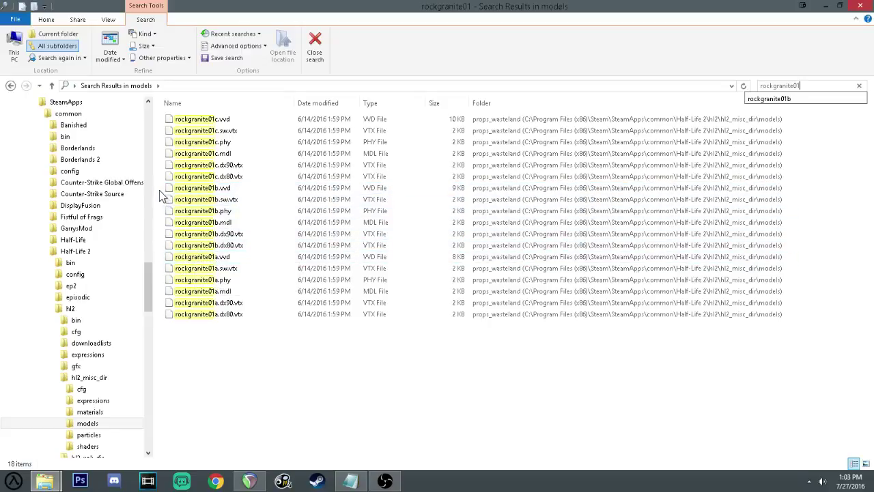
left_click_drag(159, 189, 266, 315)
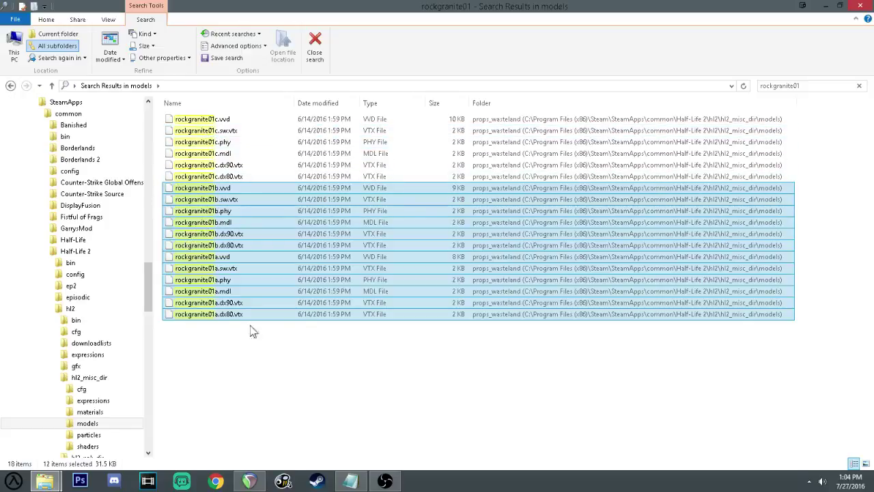
mouse_move(45, 481)
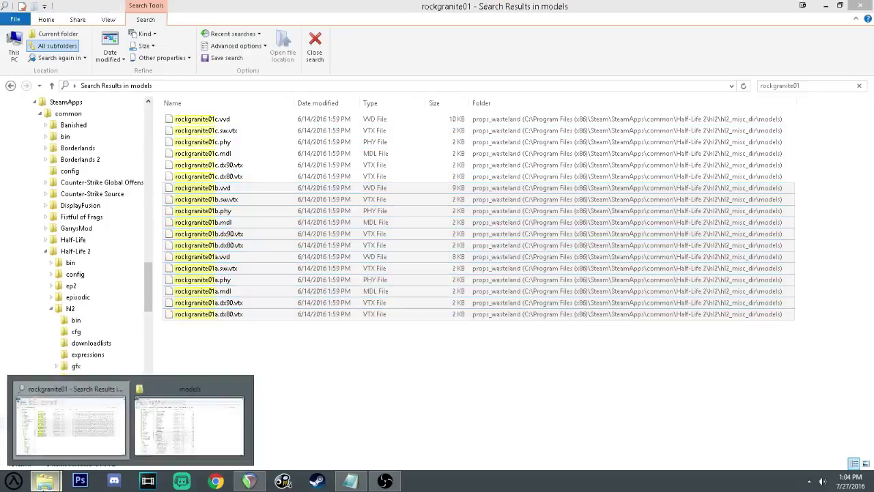
- Paste the twelve rockgranite files into the ep2 models folder with Copy with Explorer
left_click(206, 428)
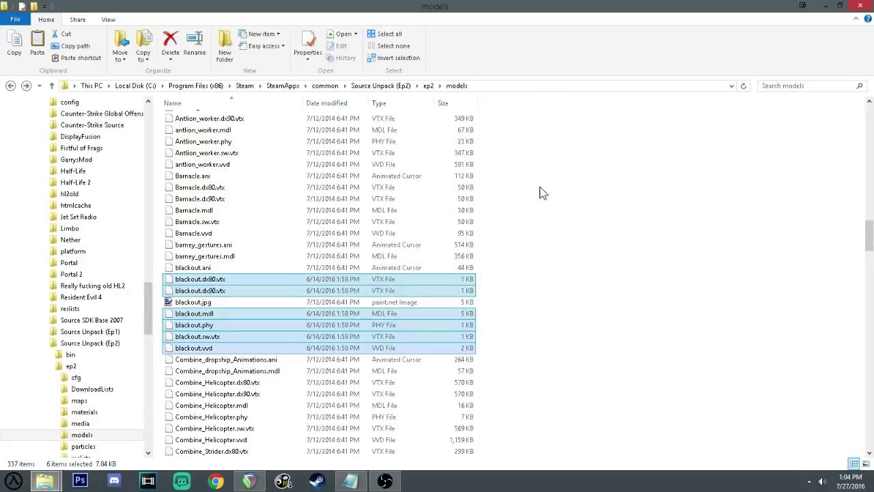
key("BackSpace")
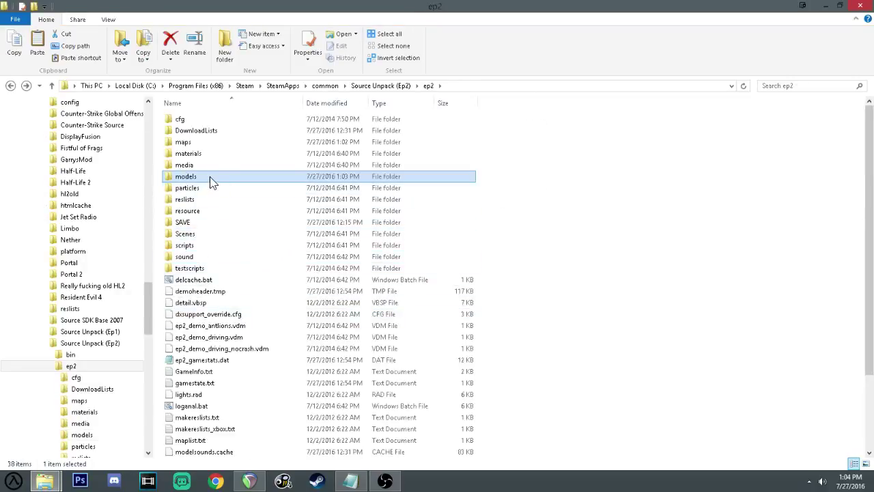
double_click(210, 176)
key("ctrl+v")
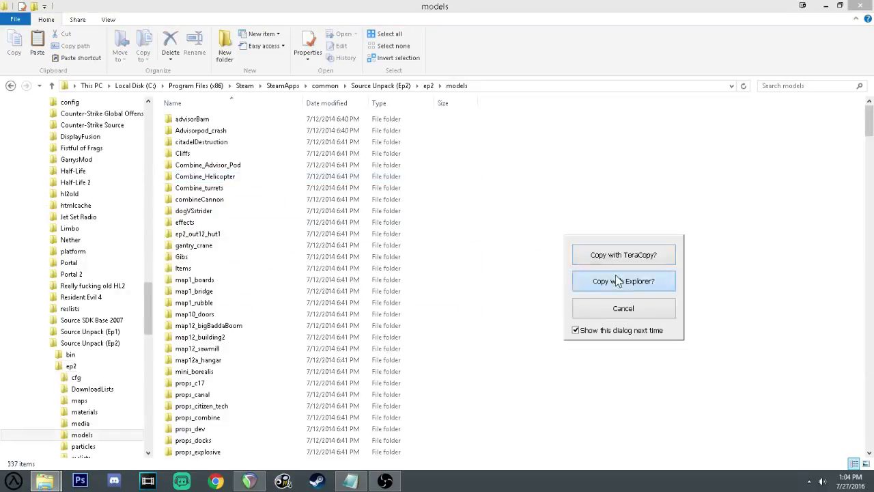
left_click(620, 280)
scroll(462, 307, "down", 3)
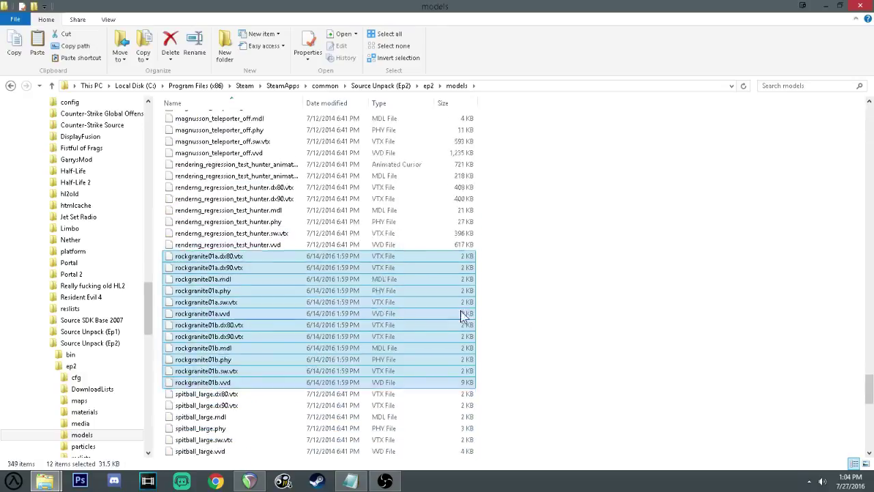
scroll(497, 300, "down", 1)
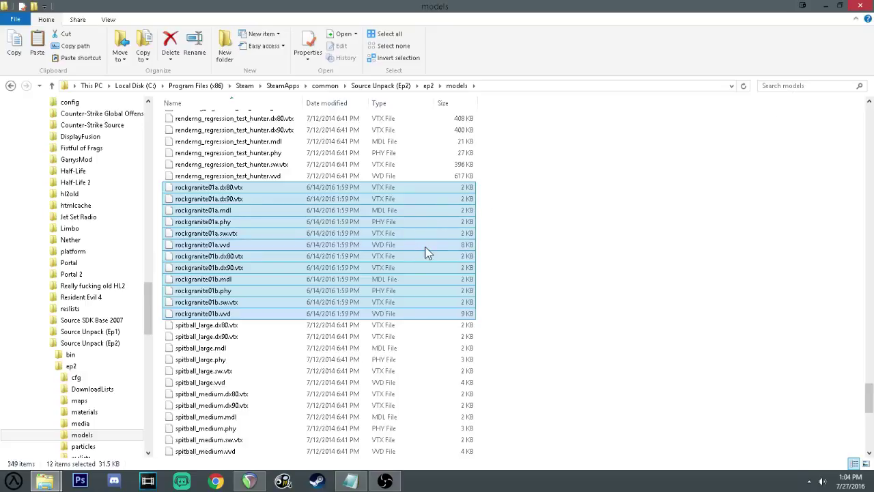
mouse_move(45, 480)
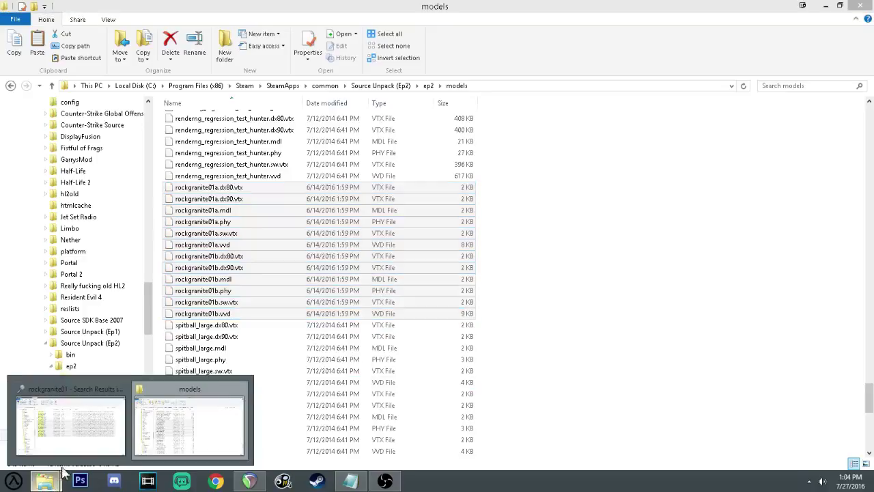
- Search hl2 models for 'interior_fence004b' and select all six files
left_click(174, 406)
key("BackSpace")
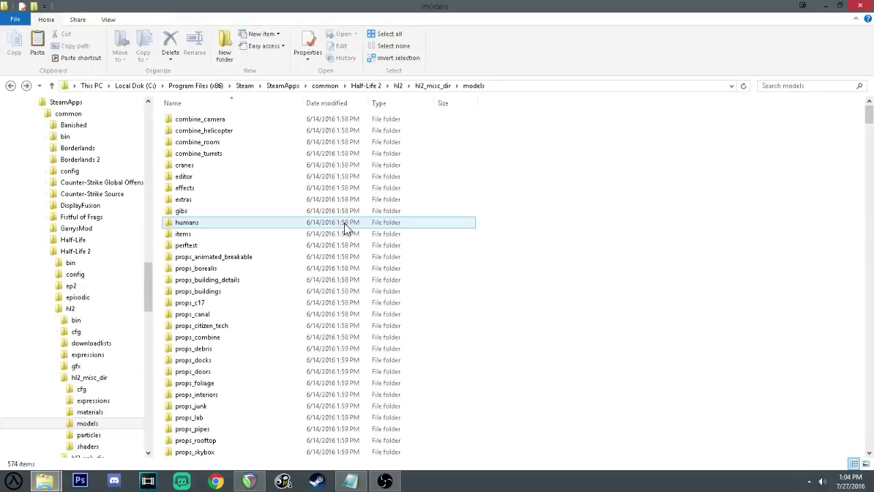
left_click(797, 83)
type("interior")
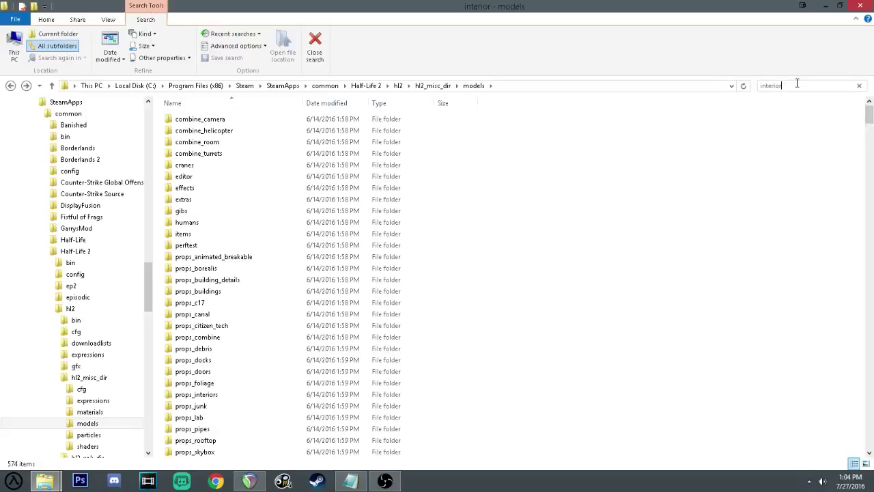
type("_fence00")
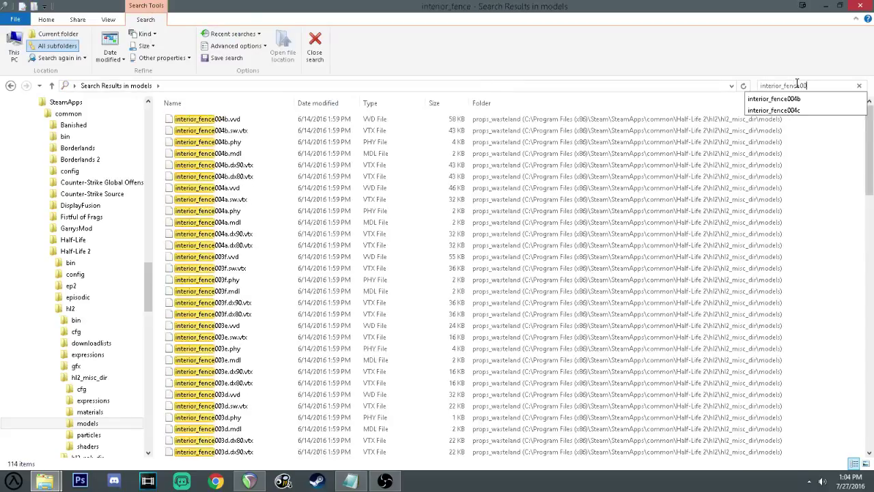
type("4b")
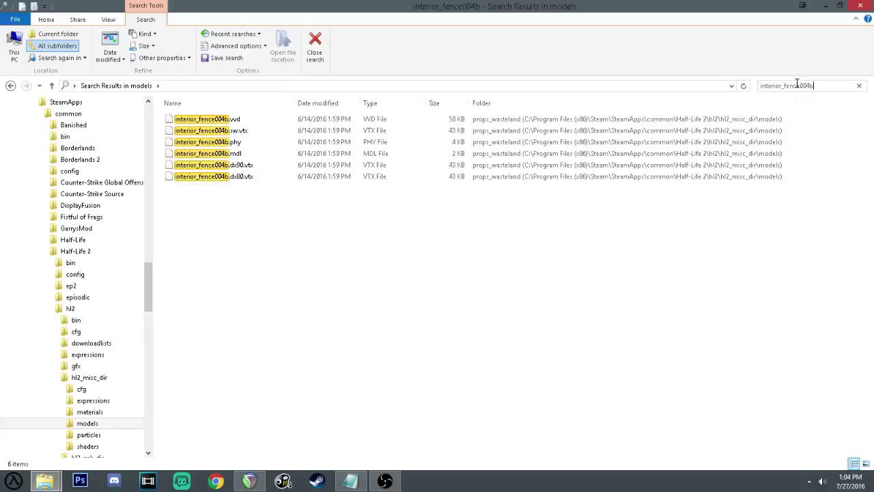
left_click_drag(164, 121, 263, 184)
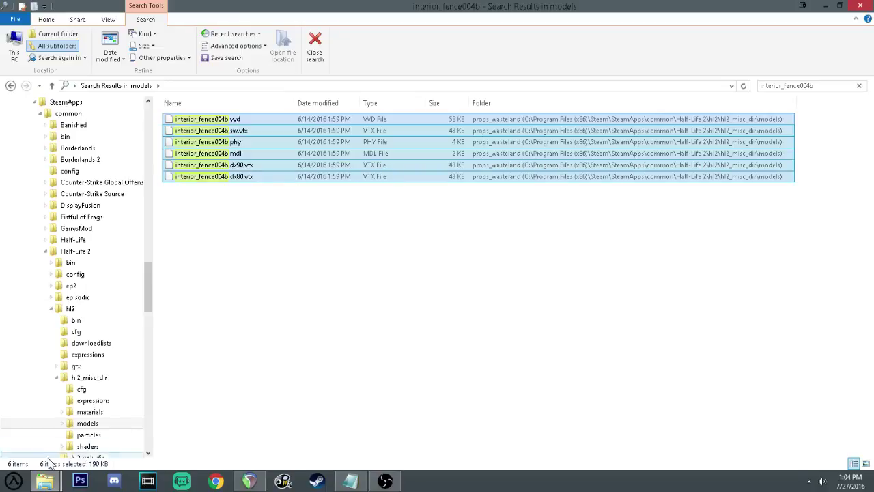
- Move the ep2 window up to the common folder and open Source Unpack (Ep2)
left_click(188, 430)
key("BackSpace")
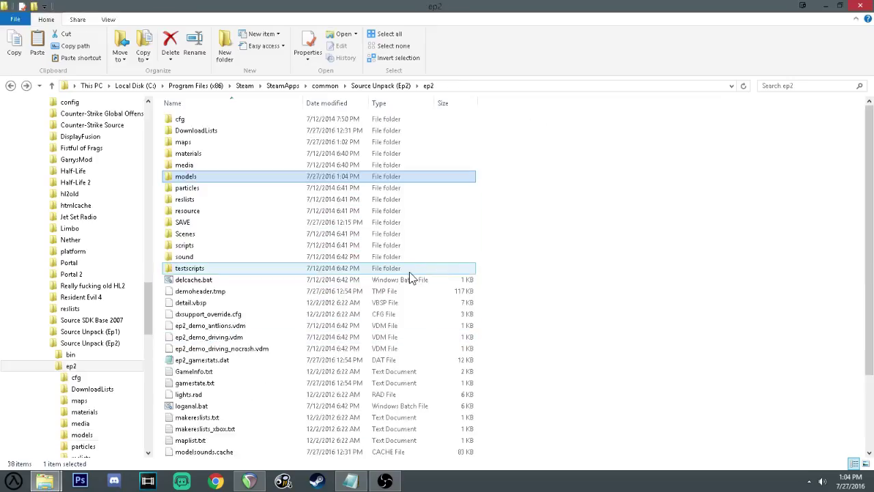
key("BackSpace")
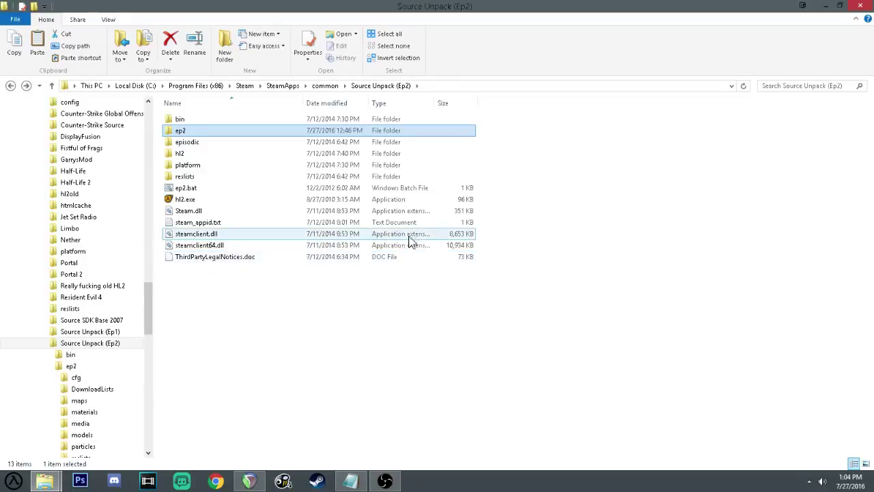
key("BackSpace")
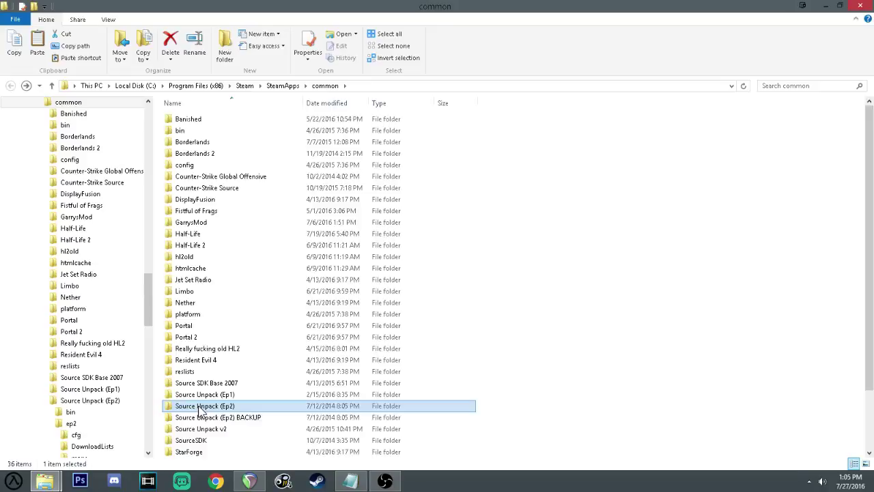
double_click(200, 408)
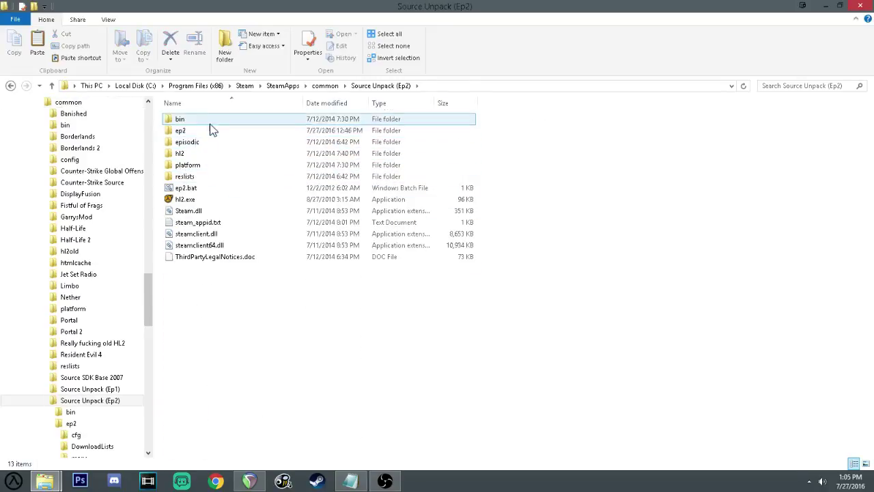
mouse_move(187, 142)
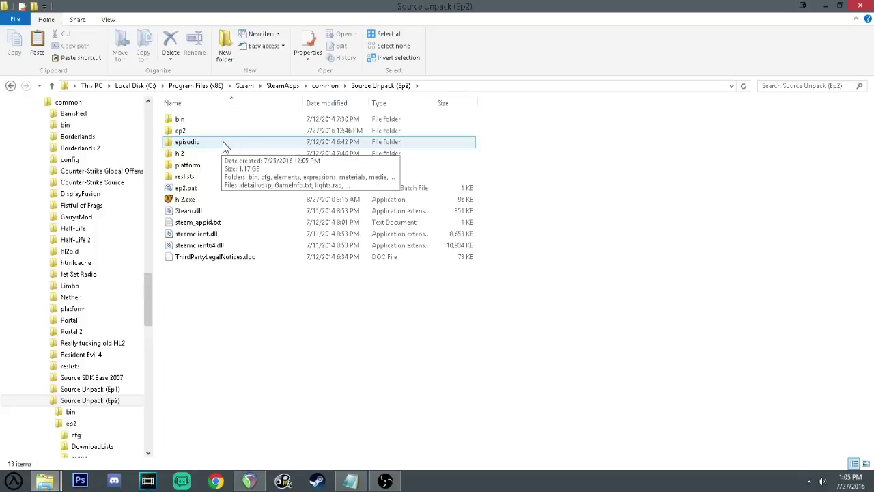
- Paste the six interior_fence004b files into the episodic models folder with Copy with Explorer
double_click(225, 146)
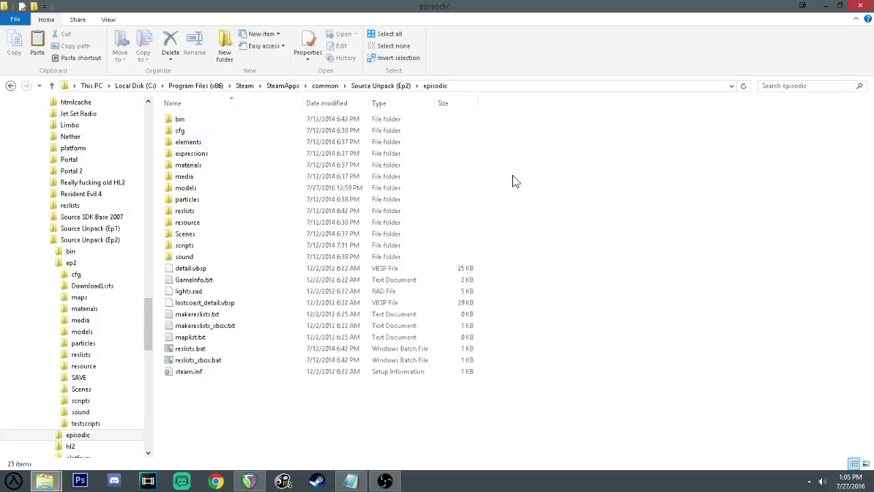
double_click(218, 189)
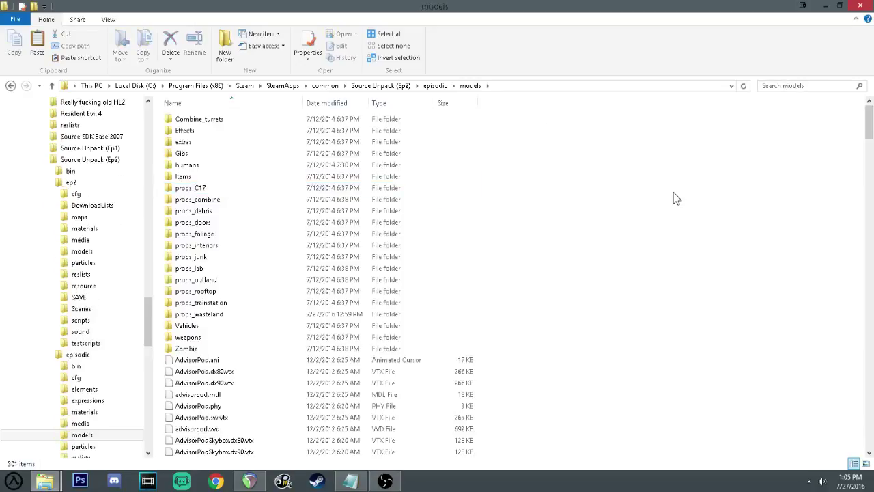
scroll(469, 253, "down", 5)
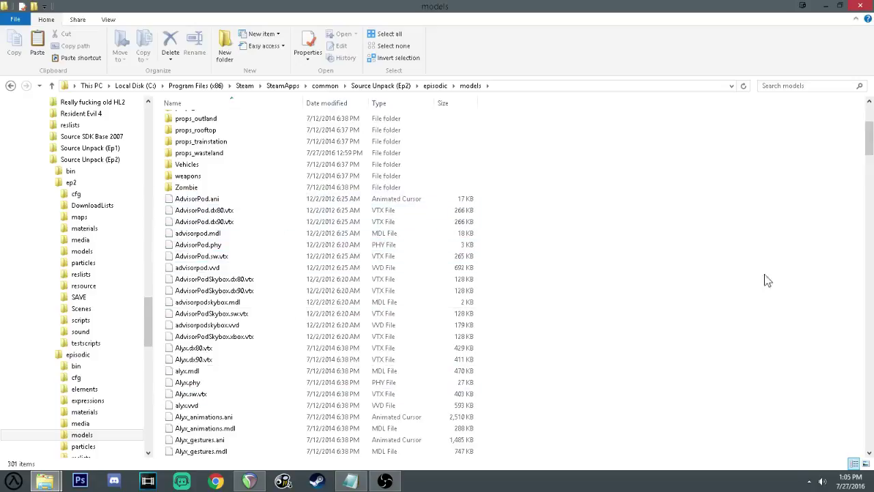
key("ctrl+v")
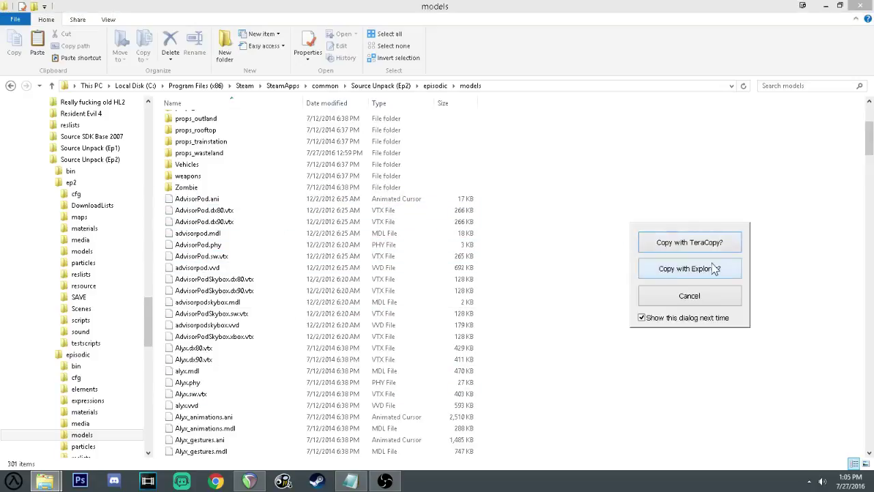
left_click(713, 269)
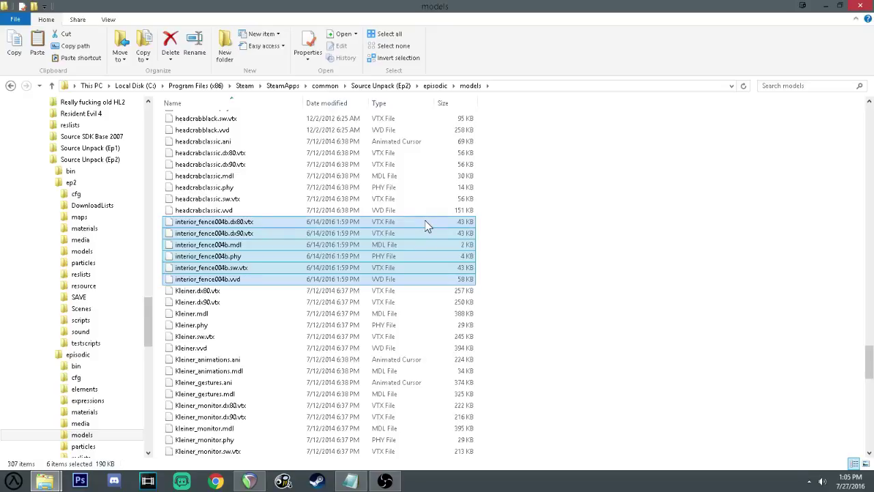
left_click(722, 197)
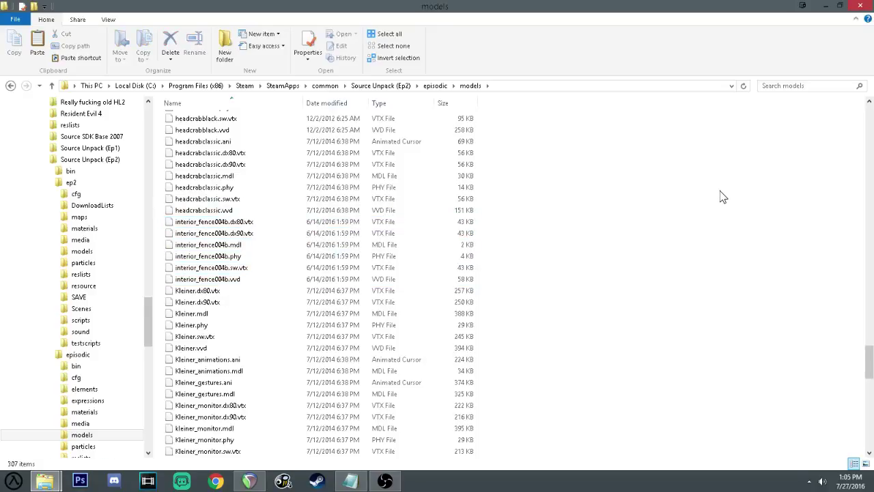